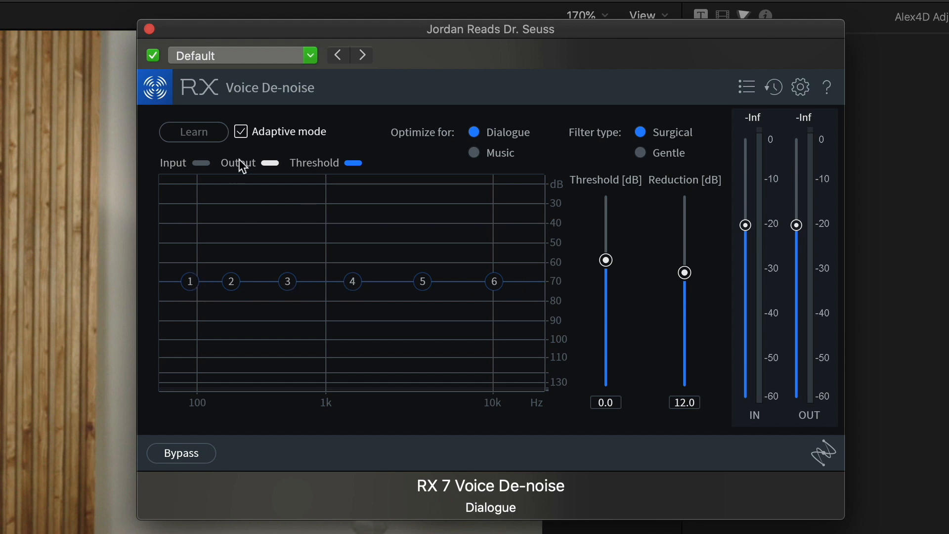
# Step: Switch Voice De-noise's adaptive mode off and on again, and try threshold offsets of -3.0, 0.7 and 2.2 dB
pyautogui.click(243, 130)
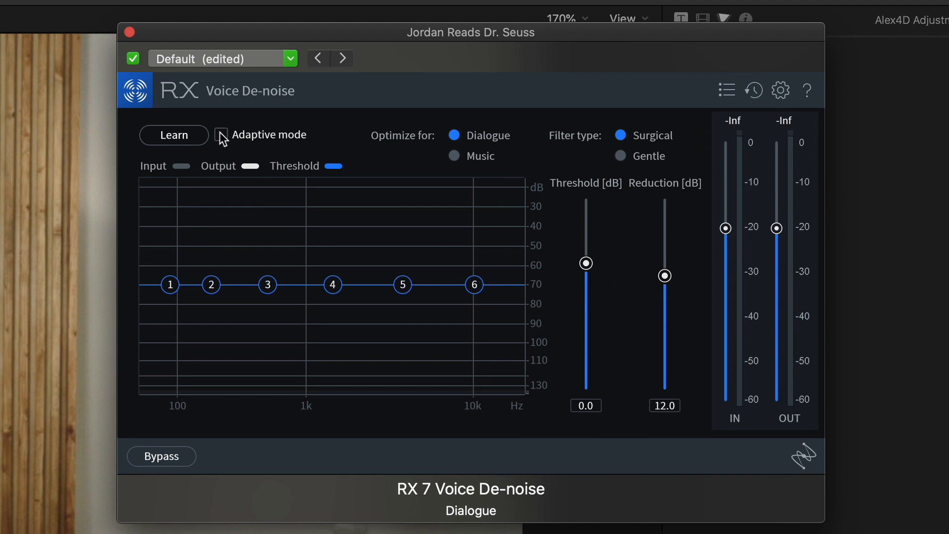
pyautogui.click(221, 136)
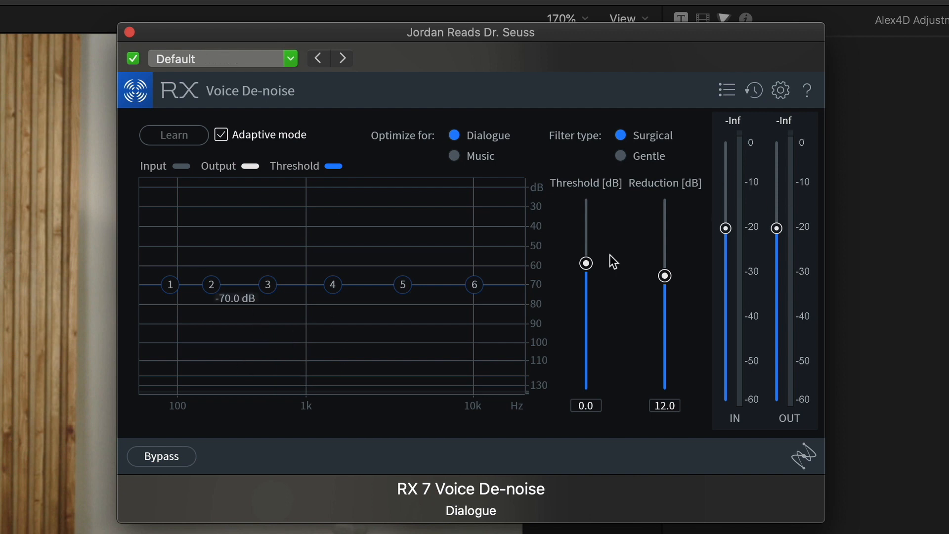
pyautogui.moveTo(586, 263); pyautogui.dragTo(585, 282)
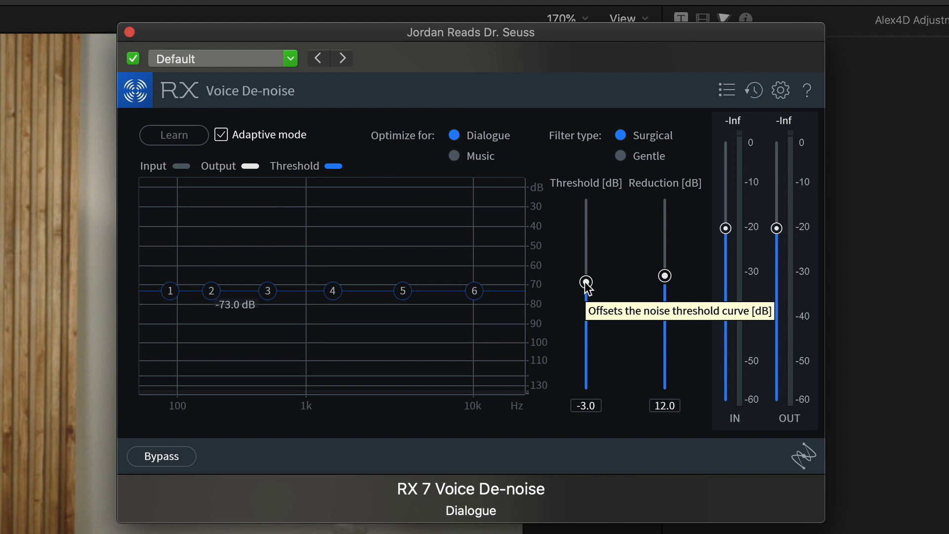
pyautogui.moveTo(587, 284); pyautogui.dragTo(573, 265)
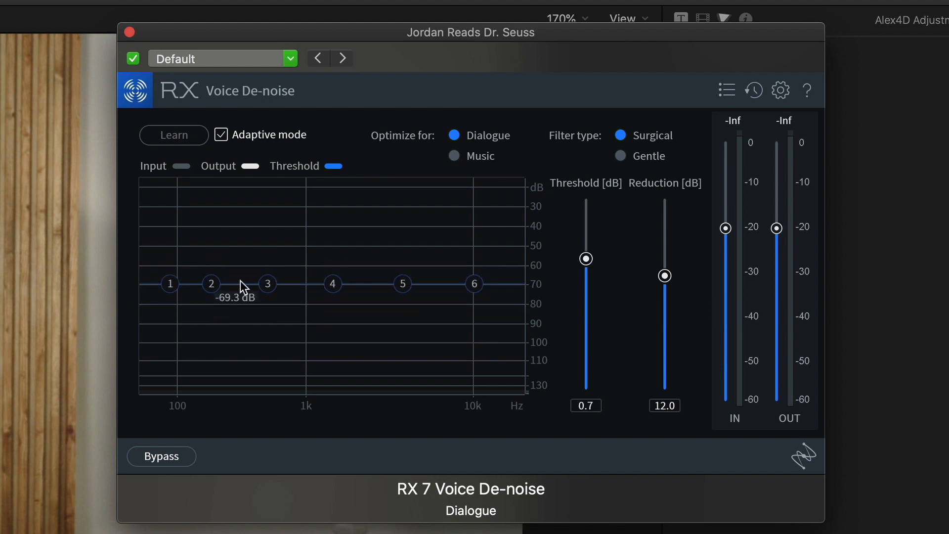
pyautogui.moveTo(587, 262); pyautogui.dragTo(573, 247)
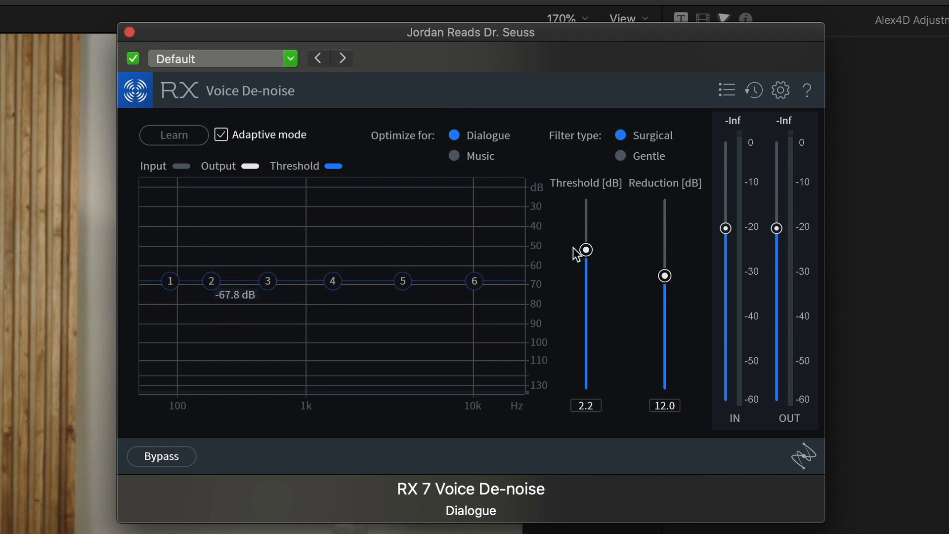
# Step: Try a manual threshold curve with nodes 1, 2 and 4 at -32.7, -44.1 and -82.7 dB, and reload the Default preset
pyautogui.click(219, 137)
pyautogui.moveTo(212, 281); pyautogui.dragTo(215, 235)
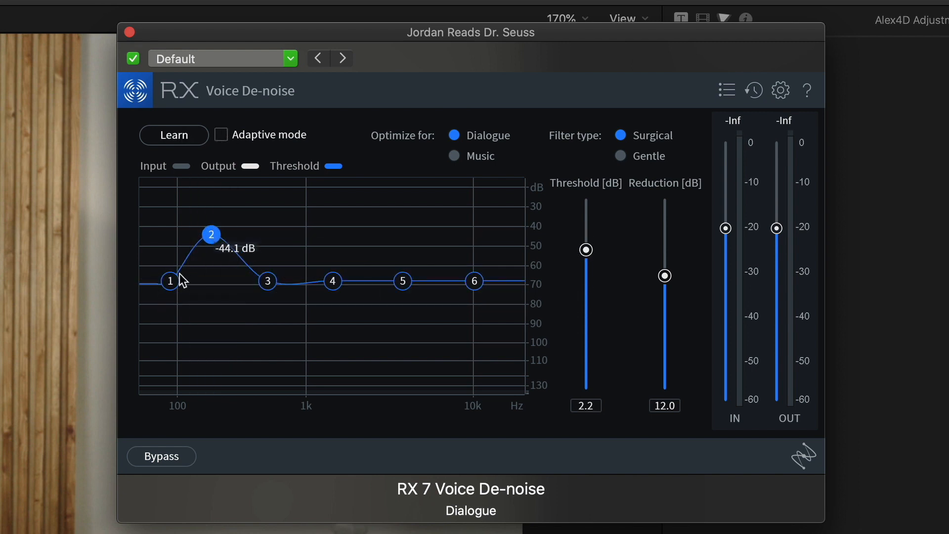
pyautogui.moveTo(171, 280); pyautogui.dragTo(172, 212)
pyautogui.moveTo(339, 274); pyautogui.dragTo(335, 309)
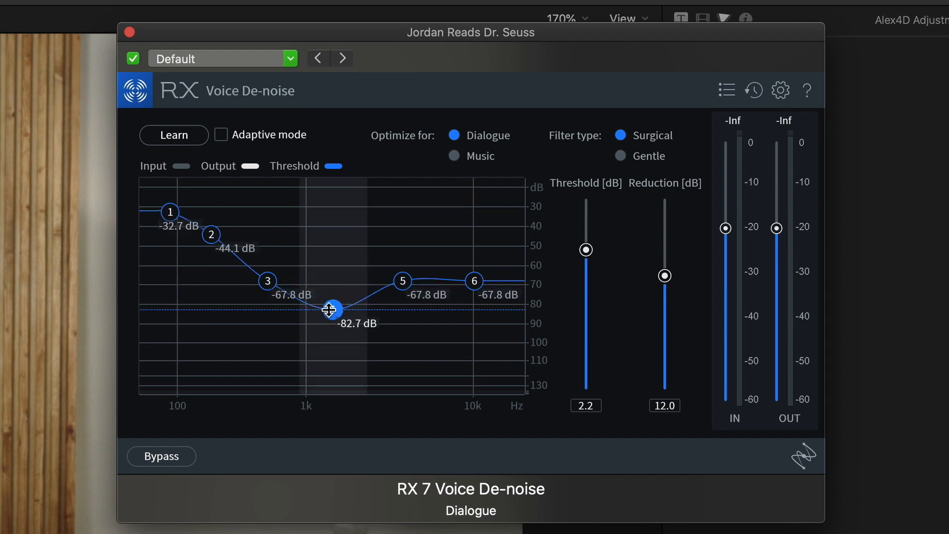
pyautogui.moveTo(587, 250); pyautogui.dragTo(569, 283)
pyautogui.click(226, 57)
pyautogui.click(202, 71)
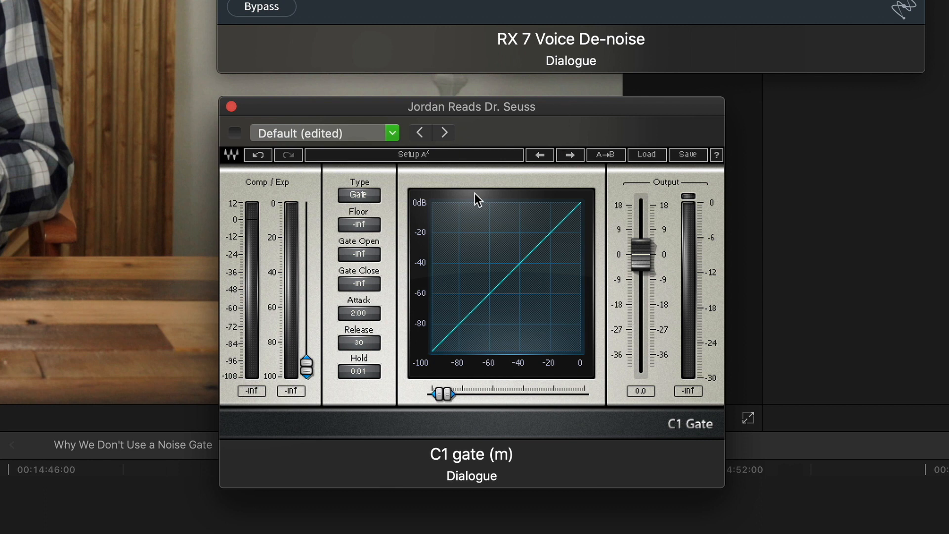
# Step: Try the C1 gate's Type and Floor settings, and raise its Gate Open and Gate Close thresholds to -41.3 dB
pyautogui.click(361, 197)
pyautogui.click(363, 197)
pyautogui.moveTo(365, 226); pyautogui.dragTo(369, 213)
pyautogui.moveTo(306, 367); pyautogui.dragTo(307, 277)
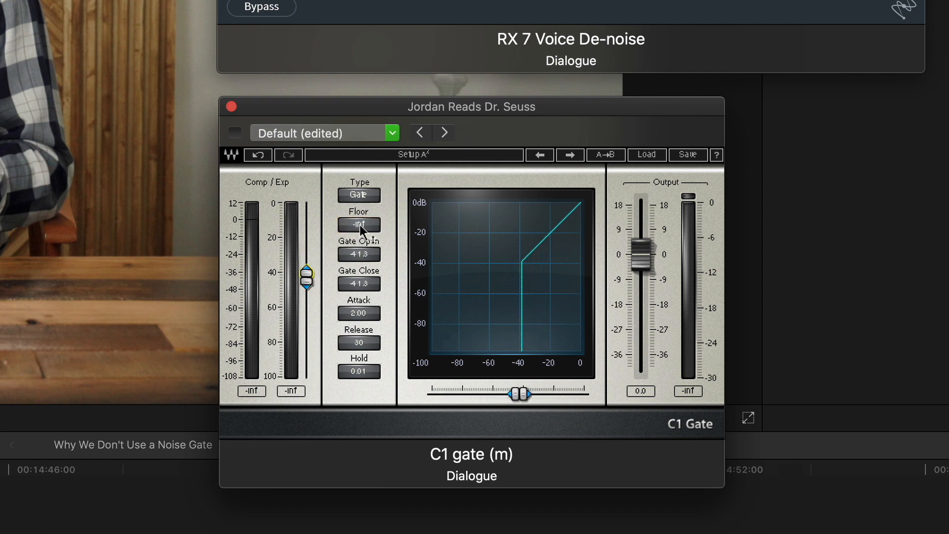
# Step: Try a C1 gate Floor of -19.6 dB, lower Gate Open and Floor, and reload the gate's Default preset
pyautogui.moveTo(359, 225); pyautogui.dragTo(359, 218)
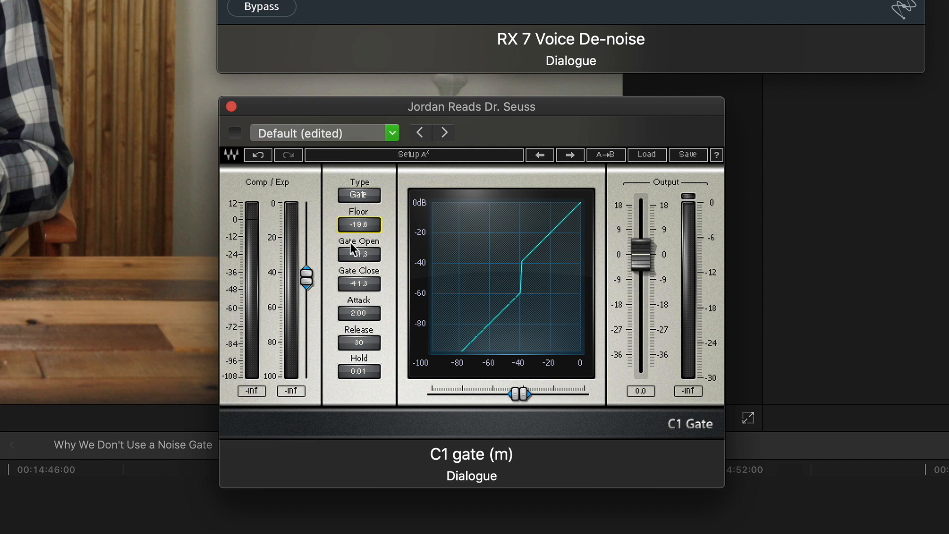
pyautogui.moveTo(360, 256); pyautogui.dragTo(360, 267)
pyautogui.moveTo(359, 225); pyautogui.dragTo(359, 238)
pyautogui.click(341, 134)
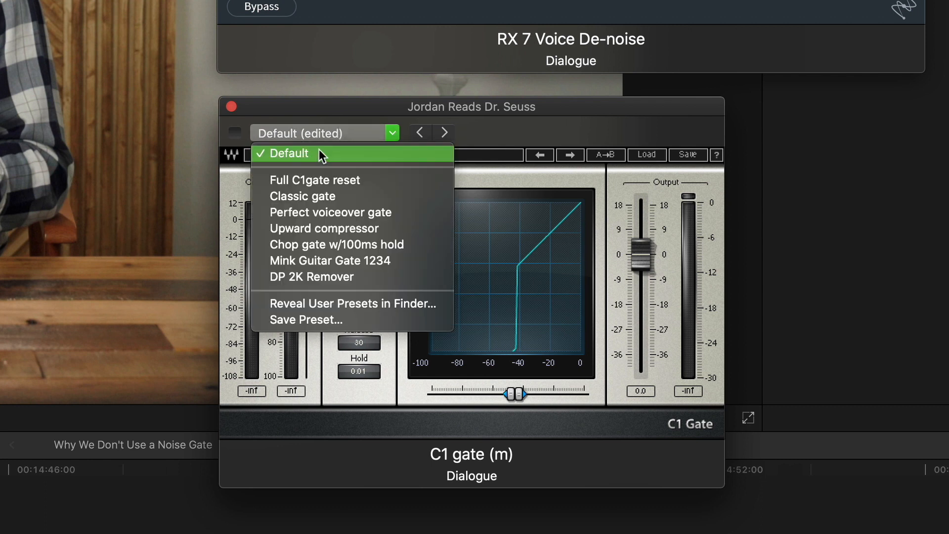
pyautogui.click(286, 153)
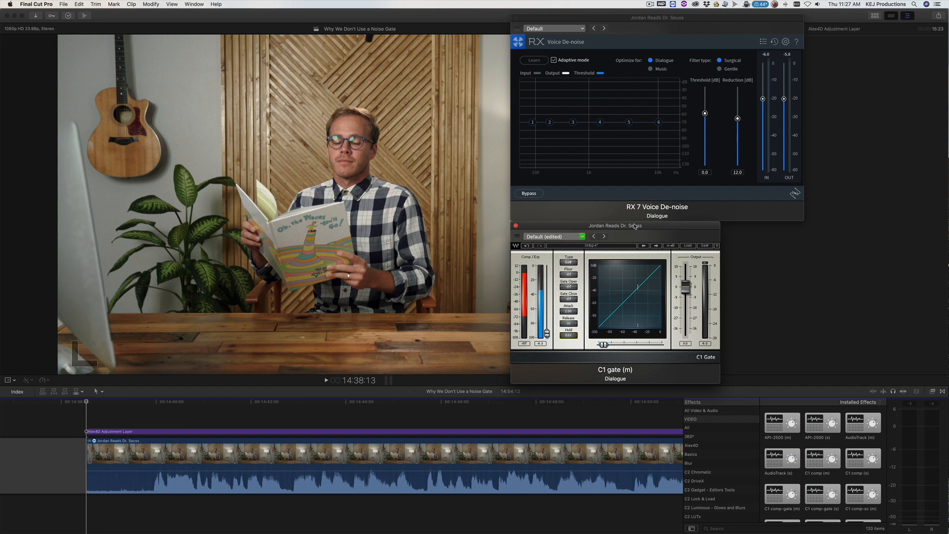
# Step: Play the reading clip from its start with both audio effects disabled to hear the air conditioning noise
pyautogui.press('space')
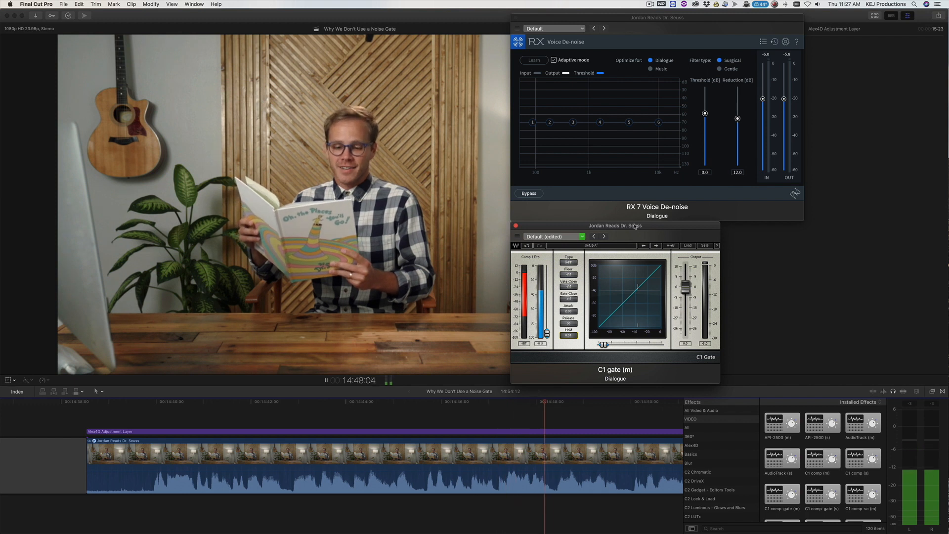
pyautogui.press('space')
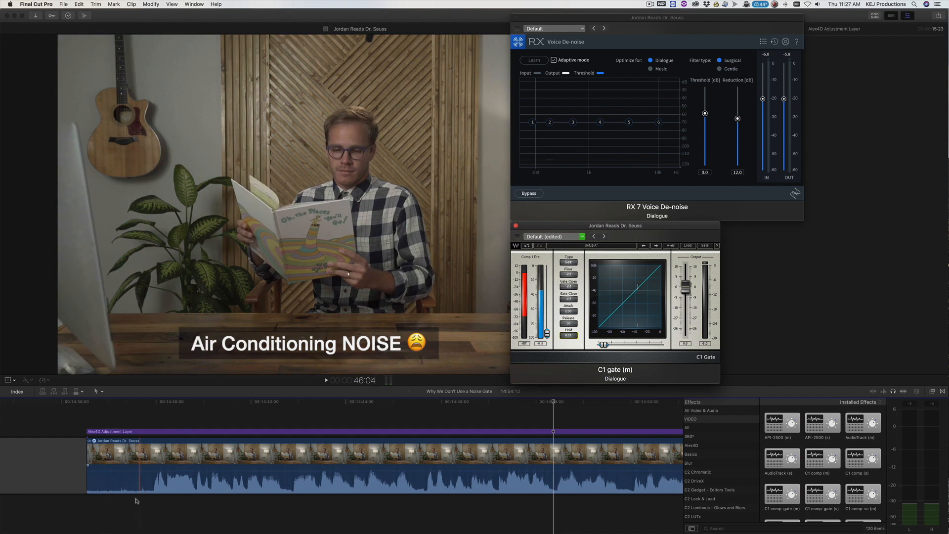
# Step: Enable the C1 gate and raise Gate Open to -30.0 dB and Gate Close to -30.2 dB while playing the clip from its start
pyautogui.click(518, 236)
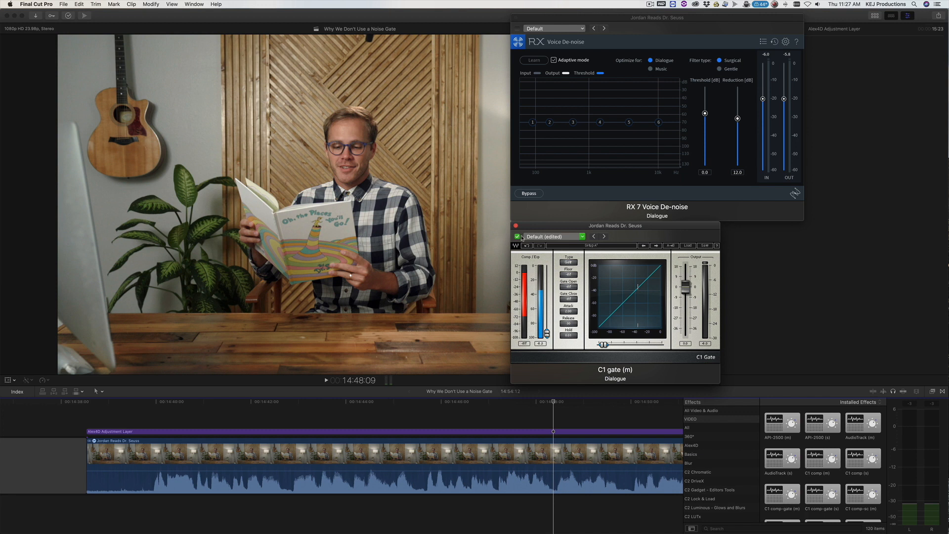
pyautogui.click(87, 402)
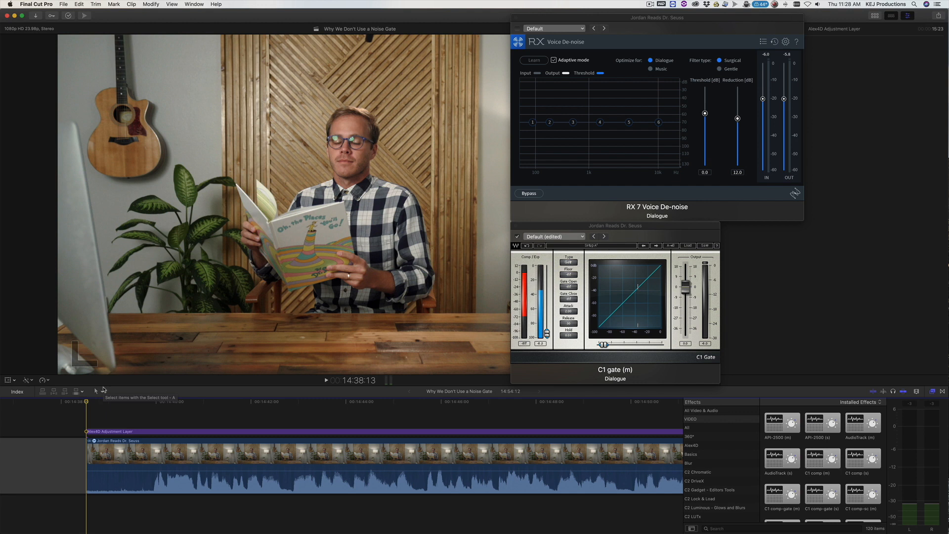
pyautogui.press('space')
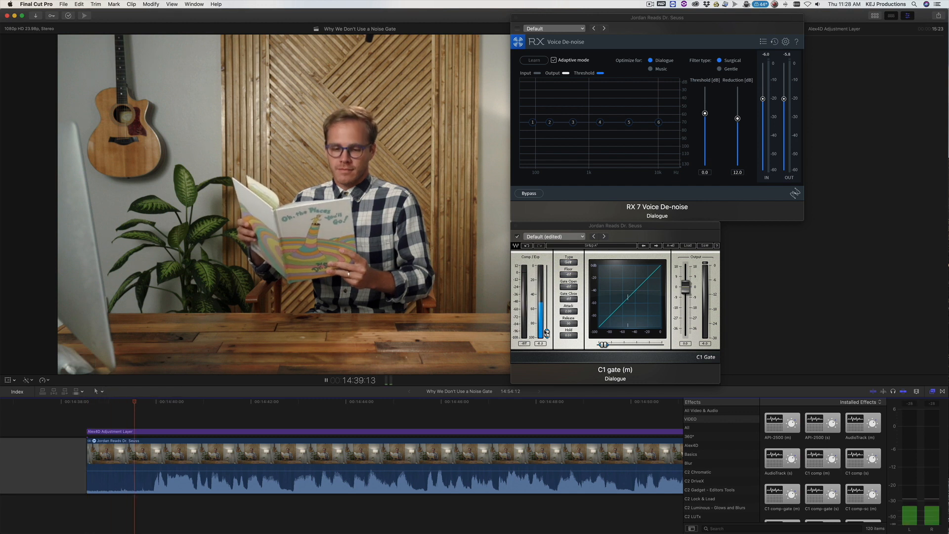
pyautogui.moveTo(546, 333); pyautogui.dragTo(546, 288)
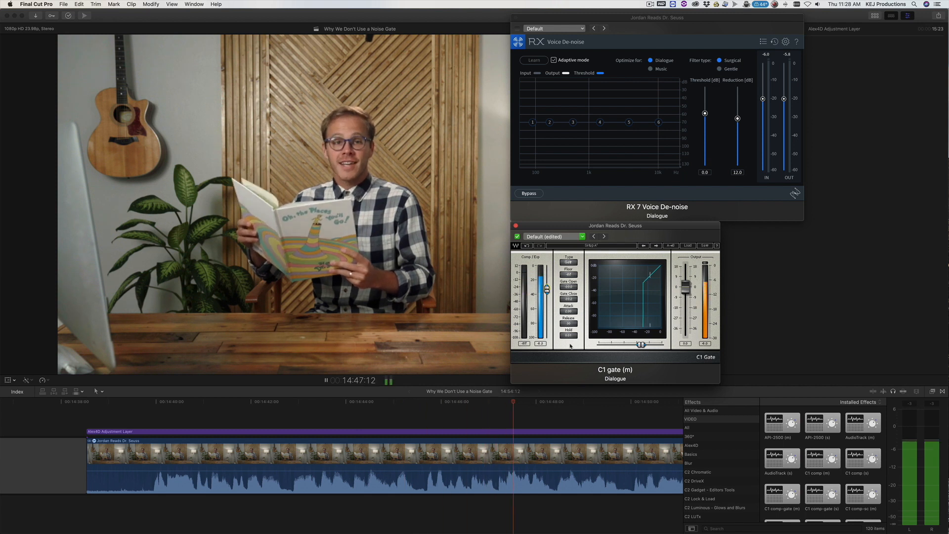
pyautogui.press('space')
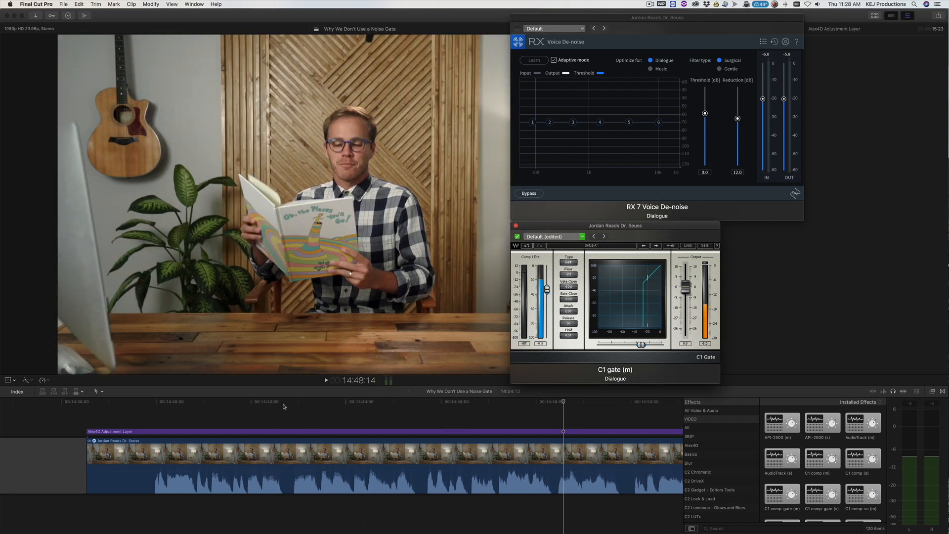
# Step: Lower the C1 gate's Attack, raise its Hold, and play the clip from near its start
pyautogui.hscroll(-1, 151, 429)
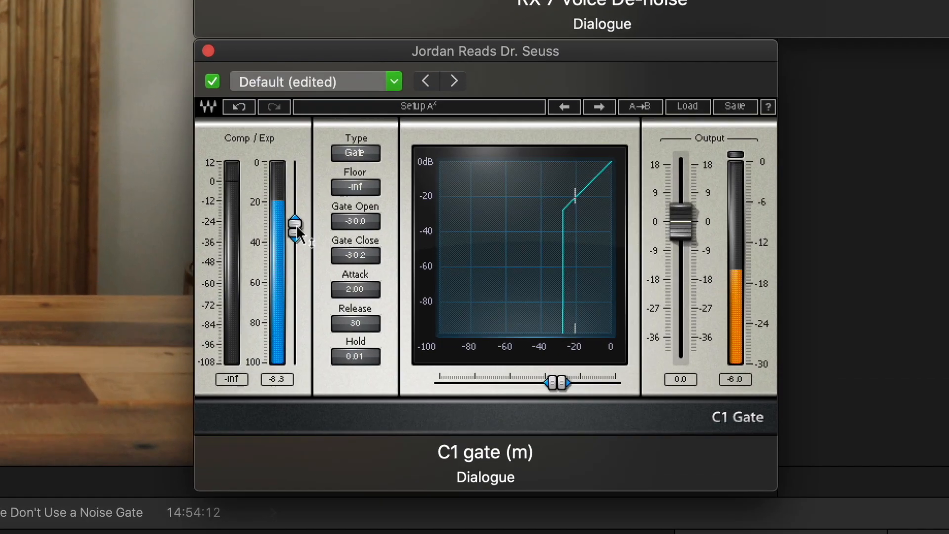
pyautogui.moveTo(354, 290); pyautogui.dragTo(353, 311)
pyautogui.moveTo(351, 356); pyautogui.dragTo(351, 321)
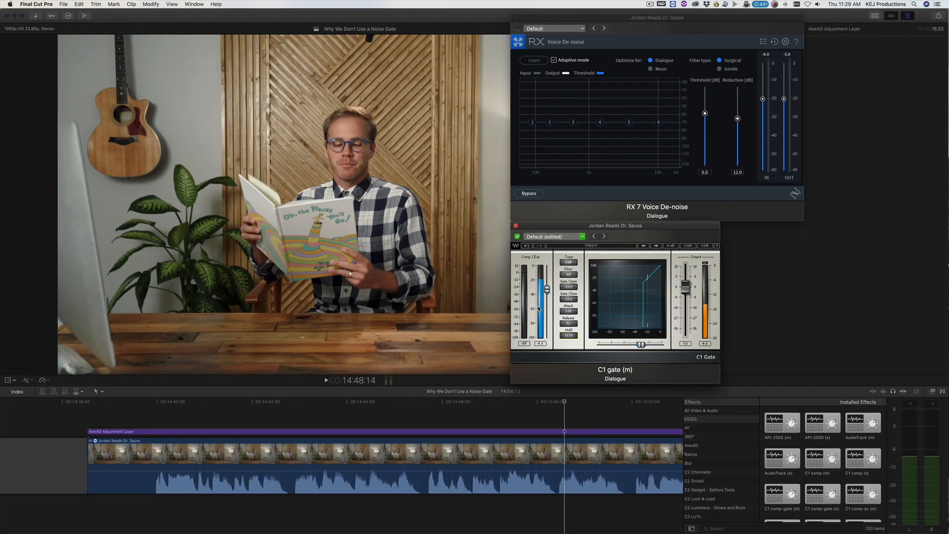
pyautogui.click(139, 413)
pyautogui.press('space')
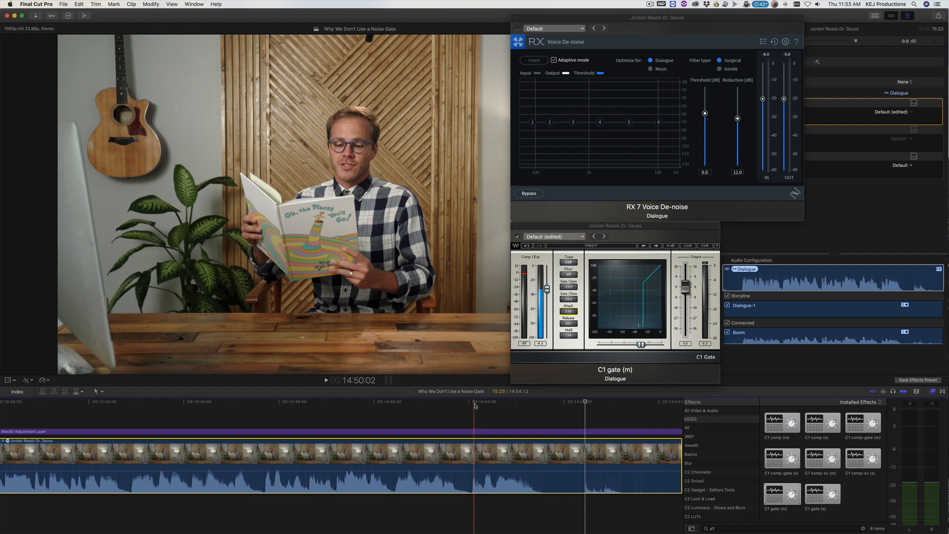
# Step: Disable the C1 gate, enable RX 7 Voice De-noise, and play the clip from its start
pyautogui.click(518, 237)
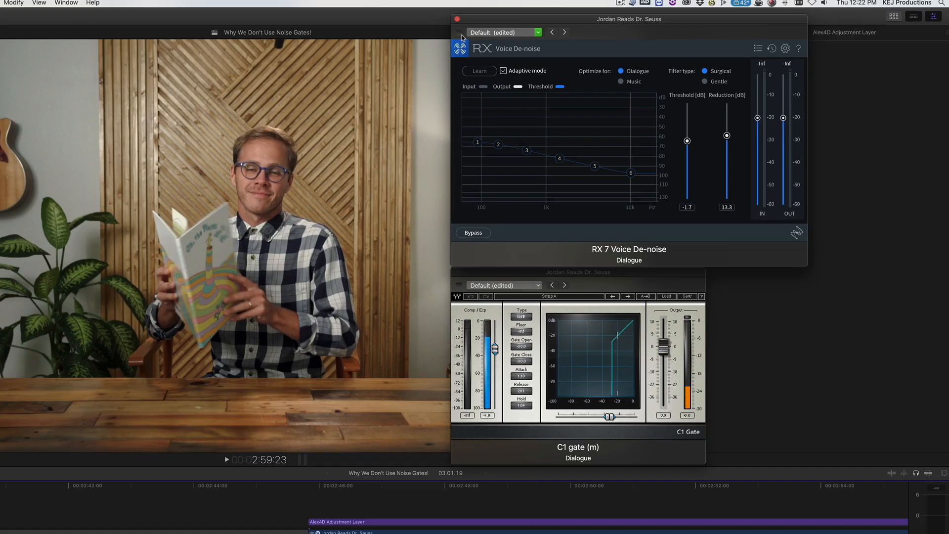
pyautogui.click(133, 56)
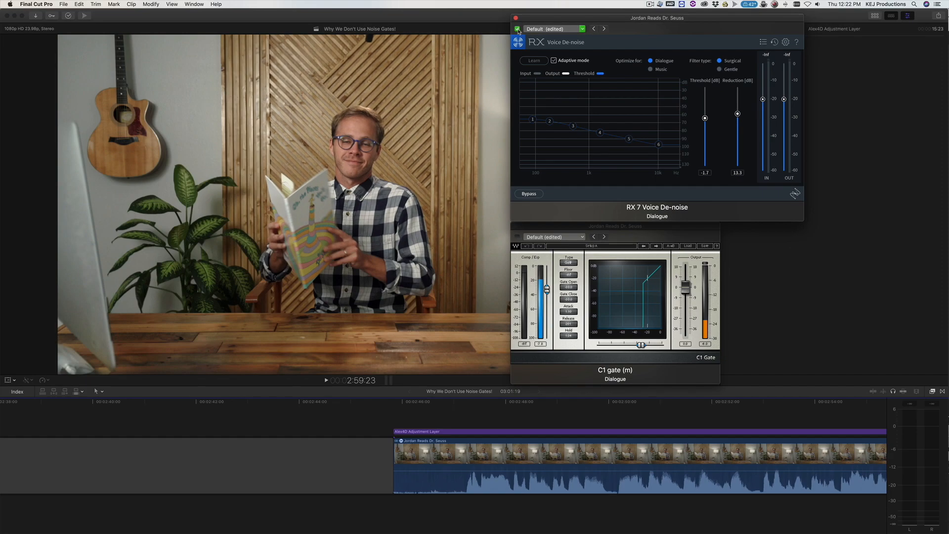
pyautogui.click(426, 497)
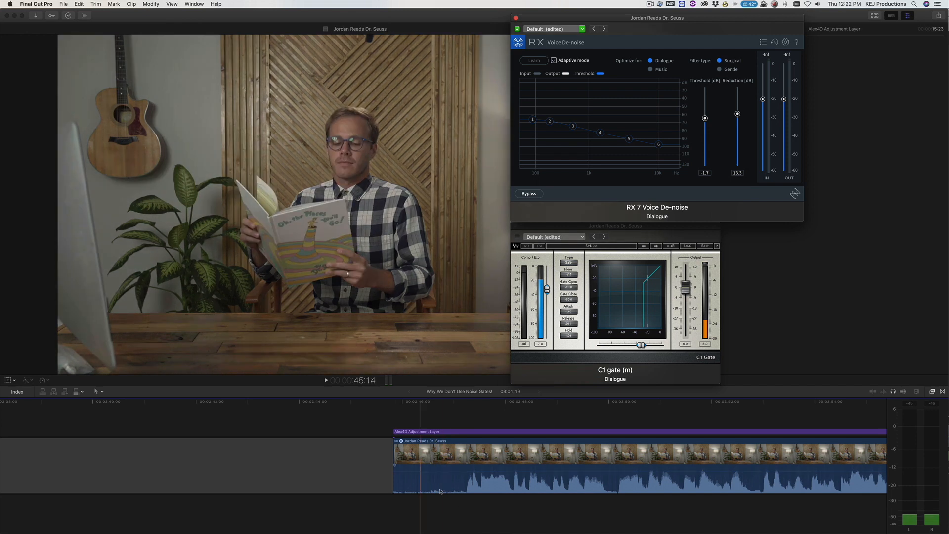
pyautogui.click(446, 408)
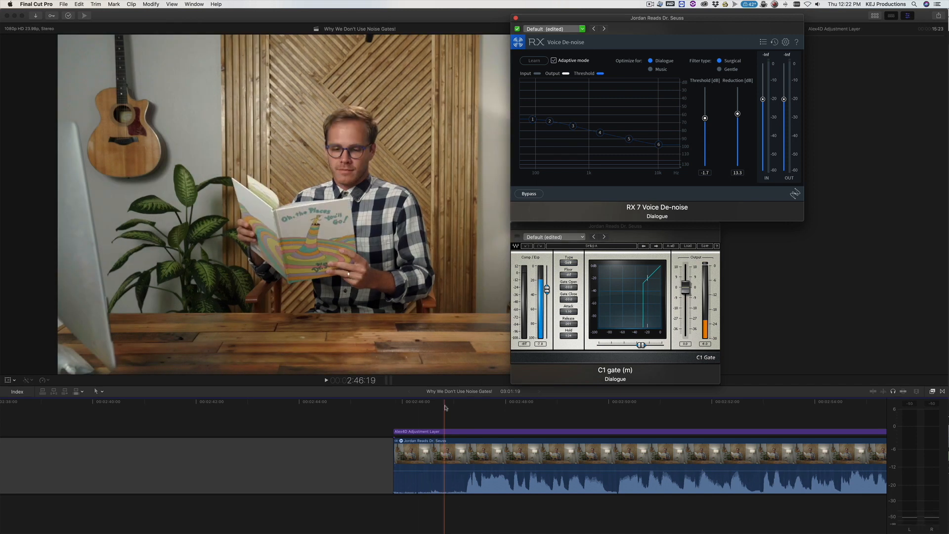
pyautogui.click(393, 415)
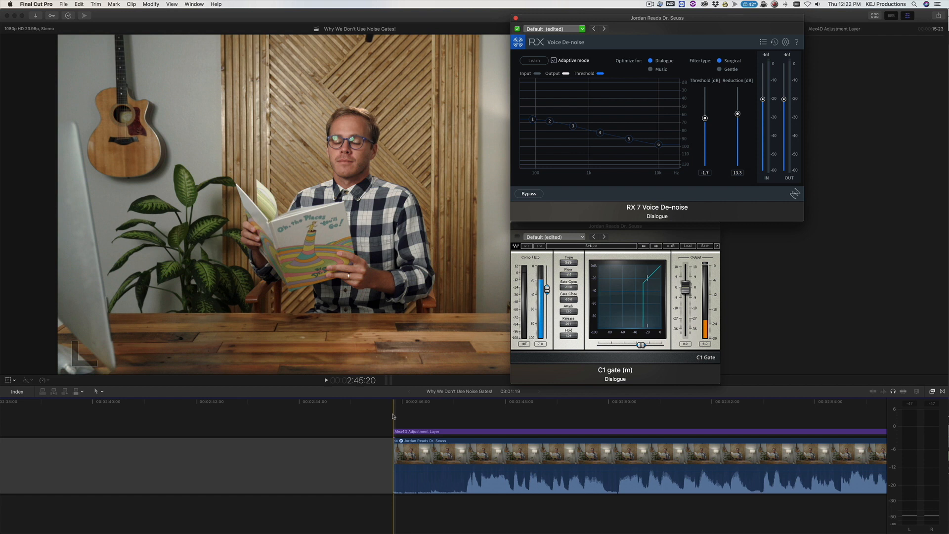
pyautogui.press('space')
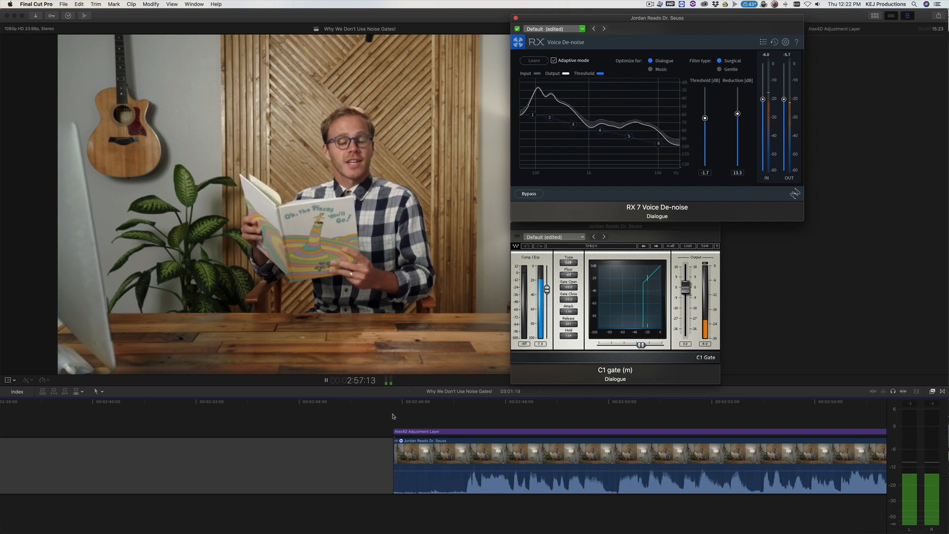
pyautogui.press('space')
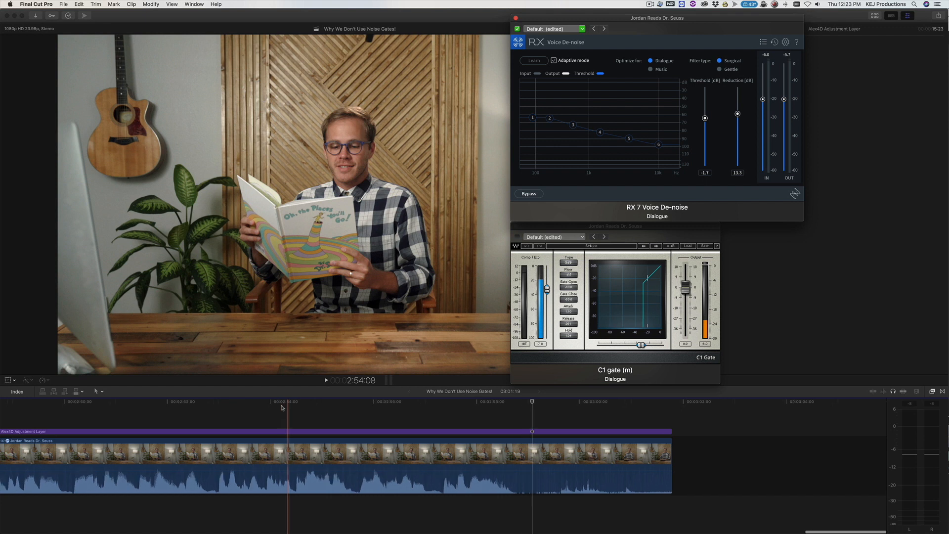
# Step: Return to the beginning of the clip and listen again with only Voice De-noise active
pyautogui.hscroll(-10, 302, 408)
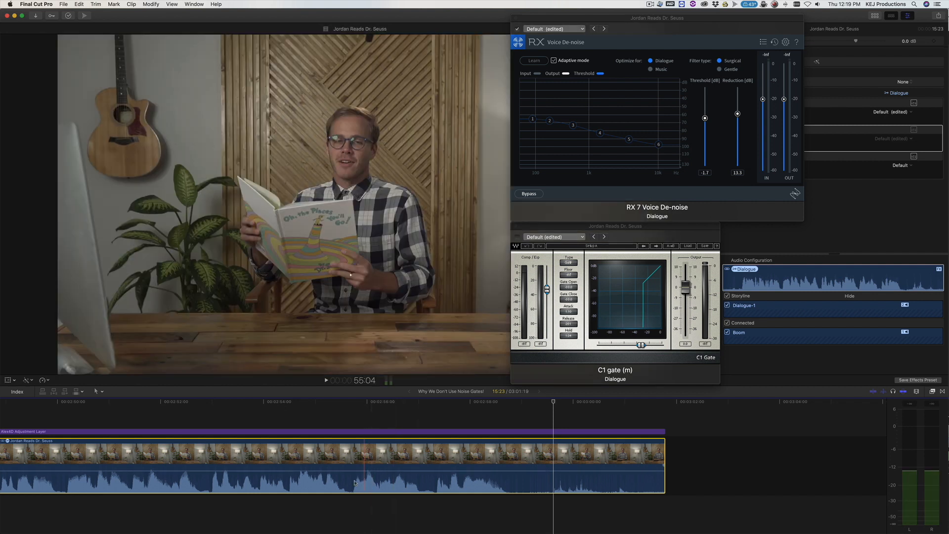
pyautogui.hscroll(-10, 220, 418)
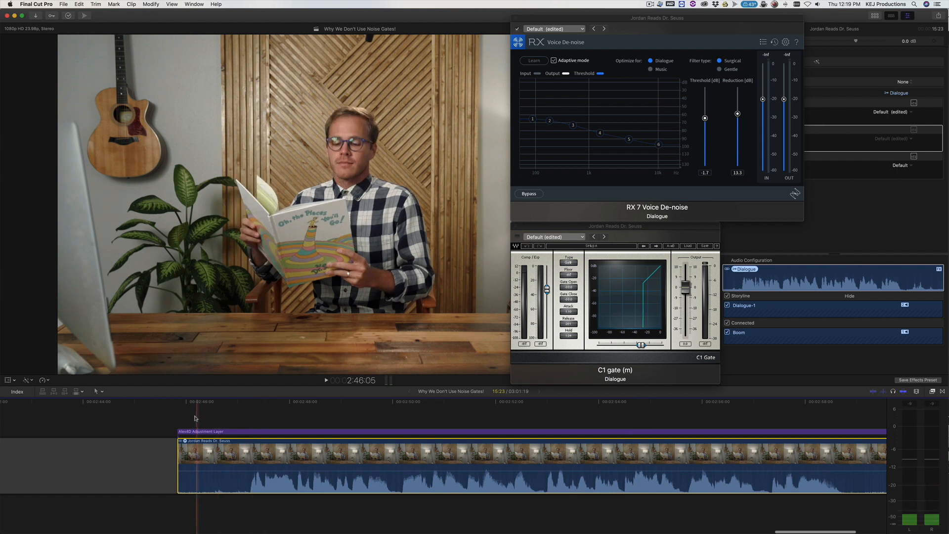
pyautogui.press('space')
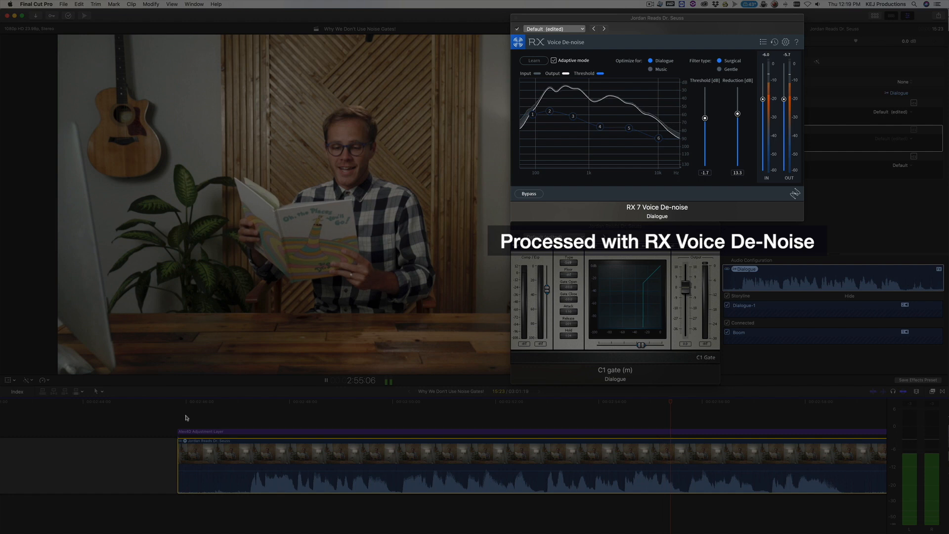
pyautogui.press('space')
# Step: Audition the deselected clip from its start with the C1 gate in place of Voice De-noise, and swap back to Voice De-noise during playback
pyautogui.press('Up')
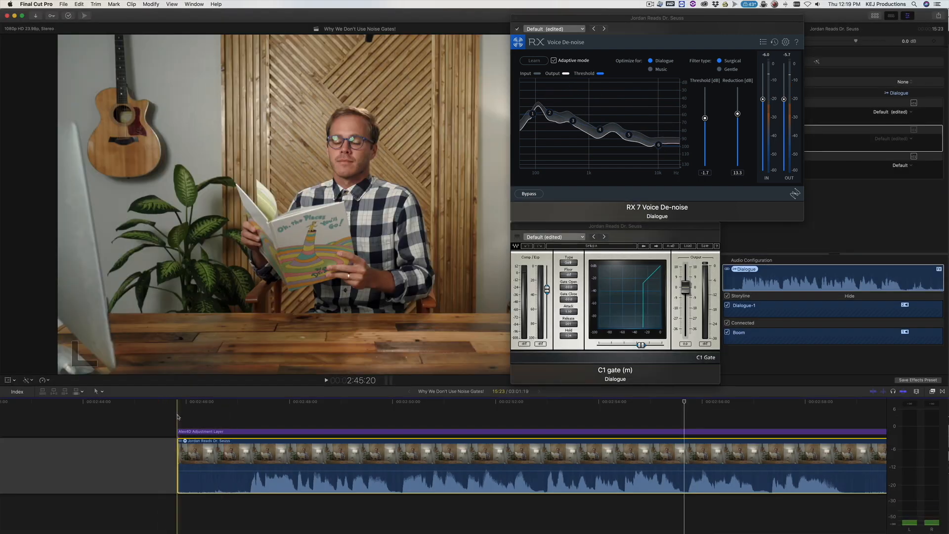
pyautogui.press('super+shift+a')
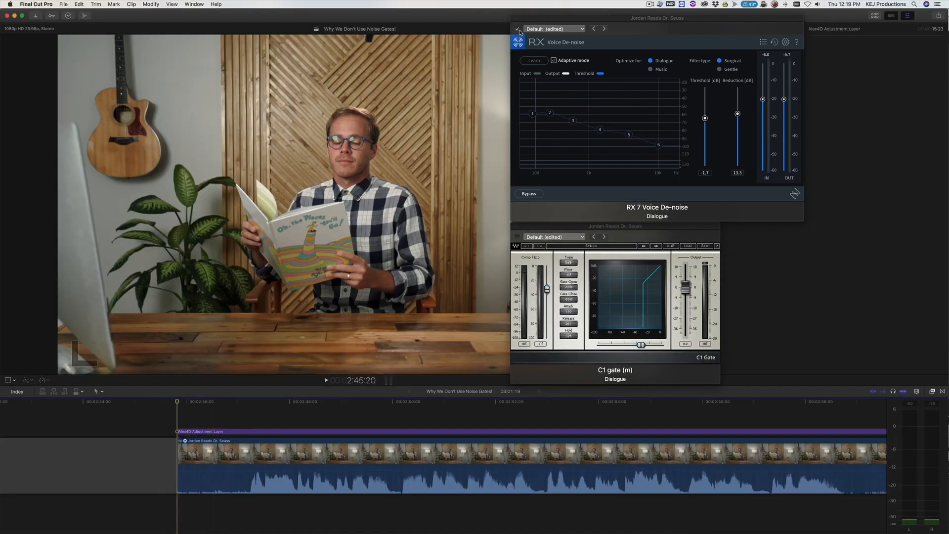
pyautogui.click(519, 30)
pyautogui.click(518, 237)
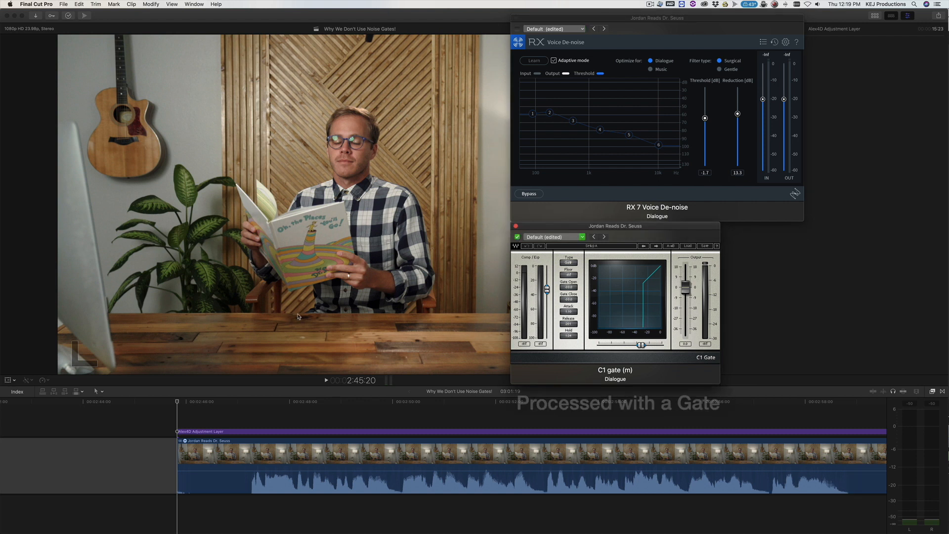
pyautogui.press('space')
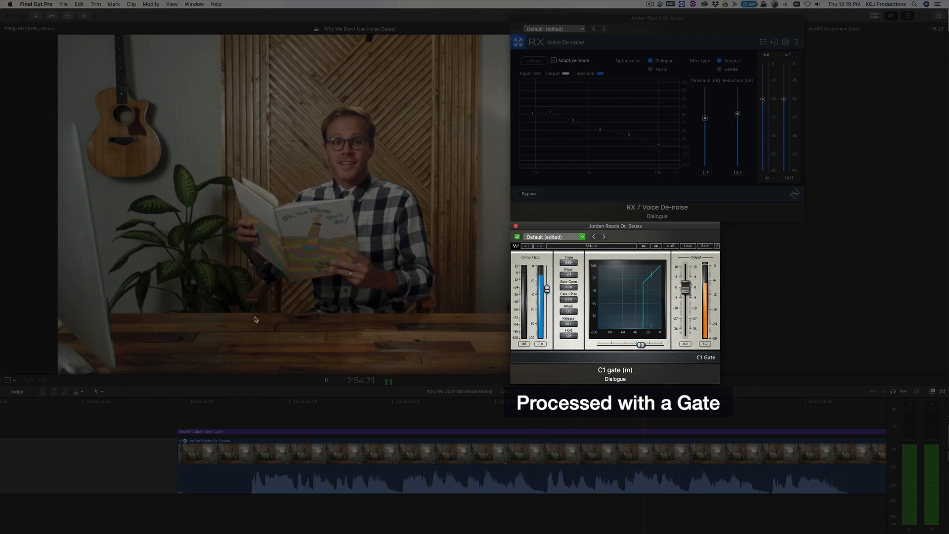
pyautogui.click(517, 237)
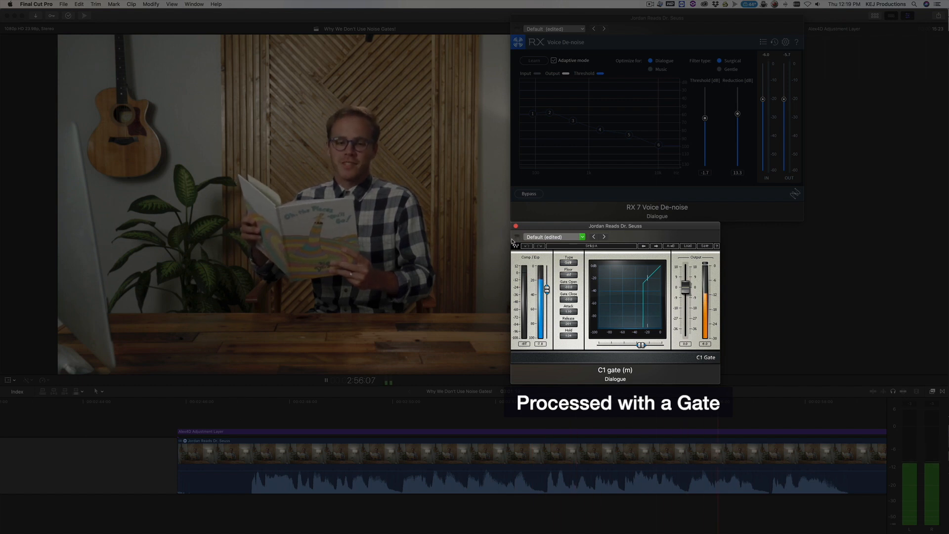
pyautogui.click(517, 29)
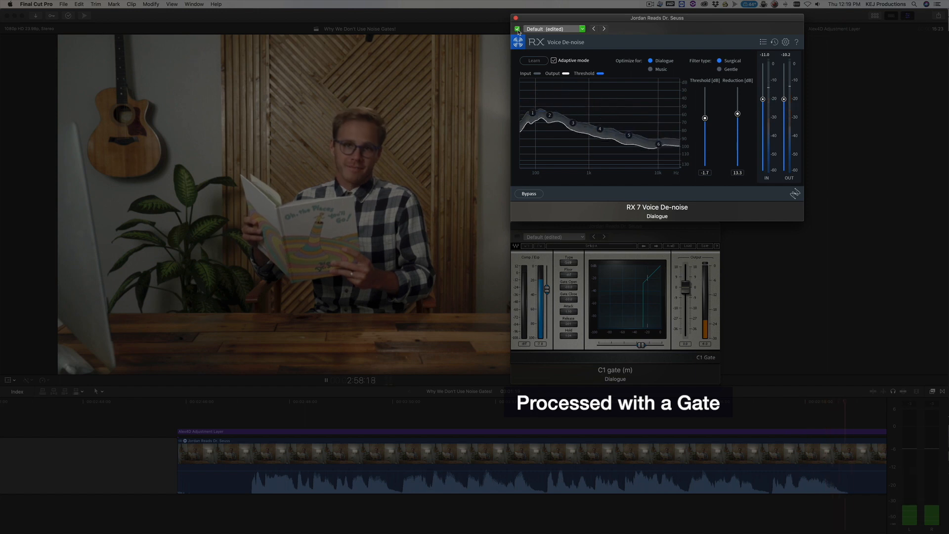